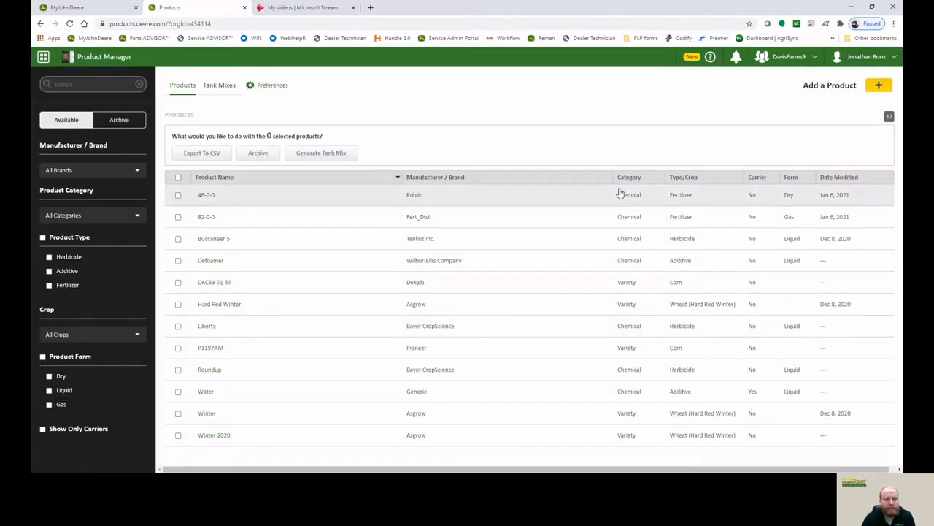
Start adding a product and filter the catalogue to the Chemical category and Herbicide type.
click(879, 86)
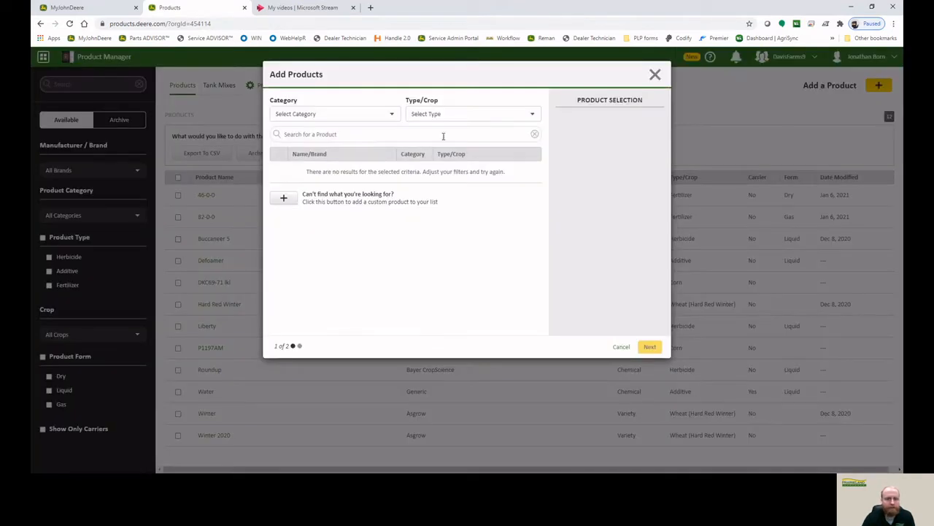
click(356, 117)
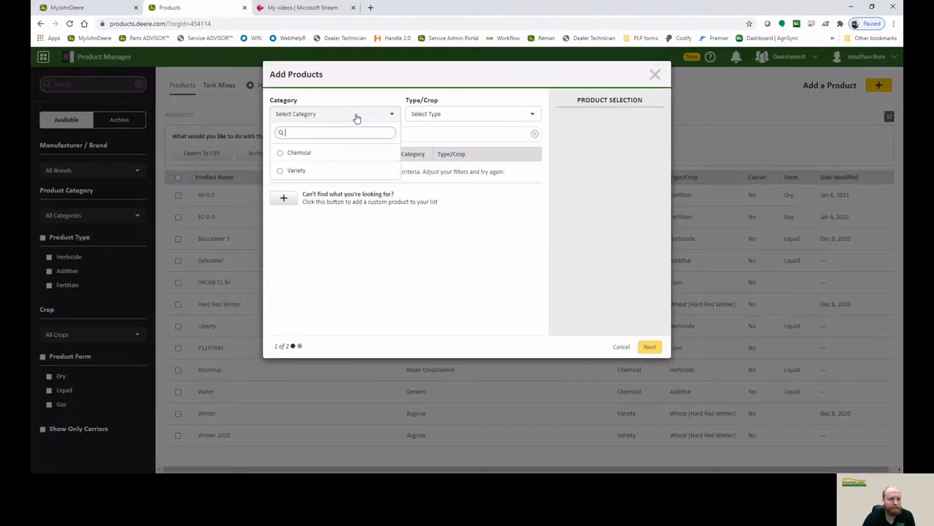
click(329, 154)
click(482, 116)
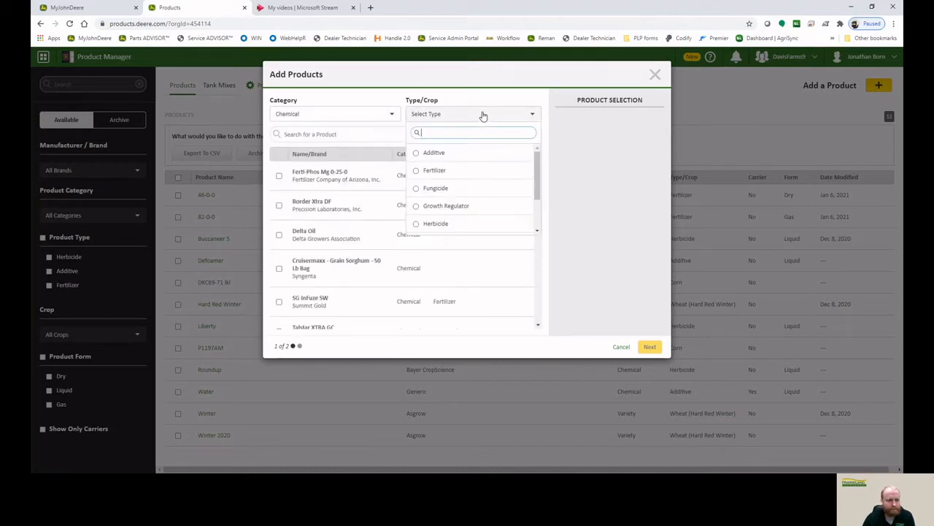
scroll(467, 189, down, 2)
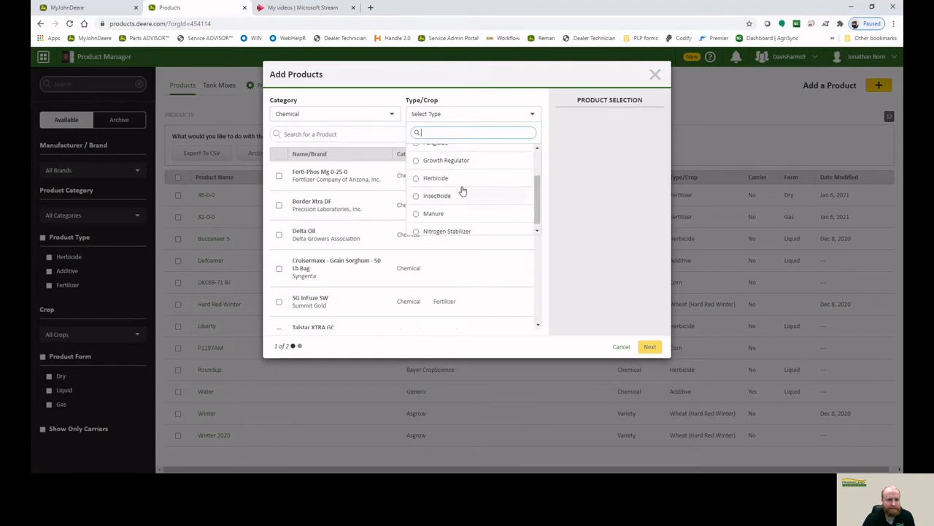
click(454, 177)
Search the herbicide catalogue for "pref" and select only Syngenta's Prefix for adding.
click(327, 134)
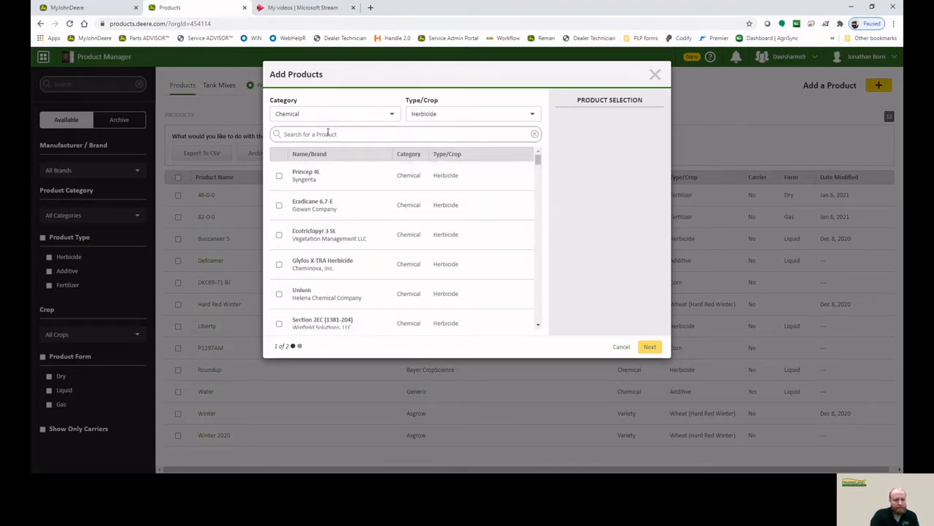
text(pref)
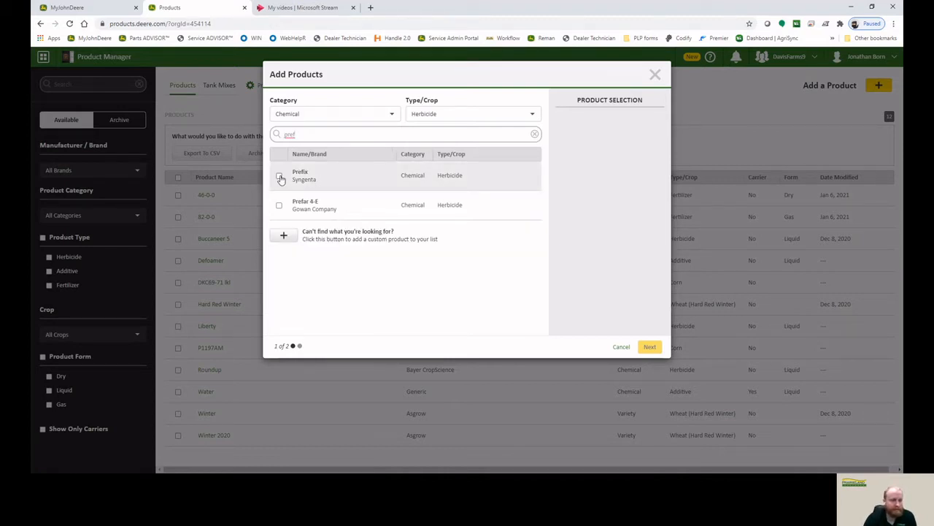
click(280, 178)
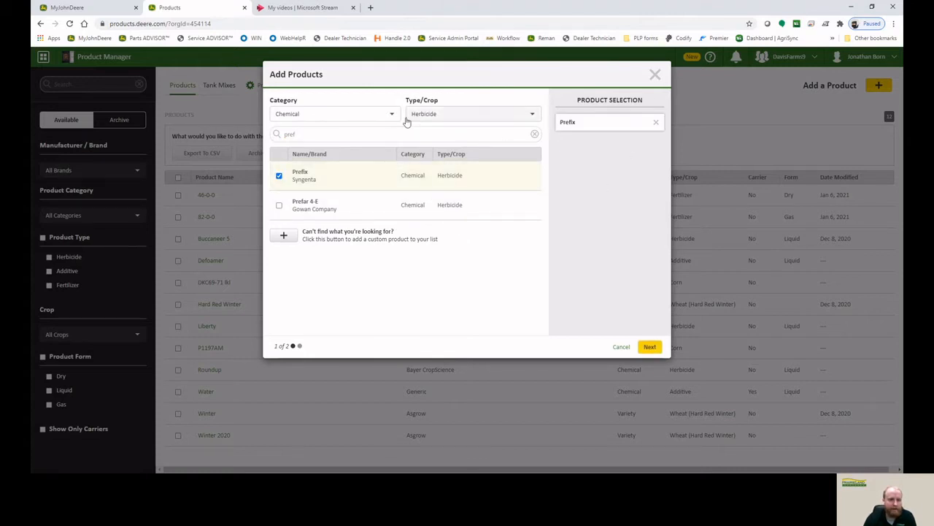
click(279, 205)
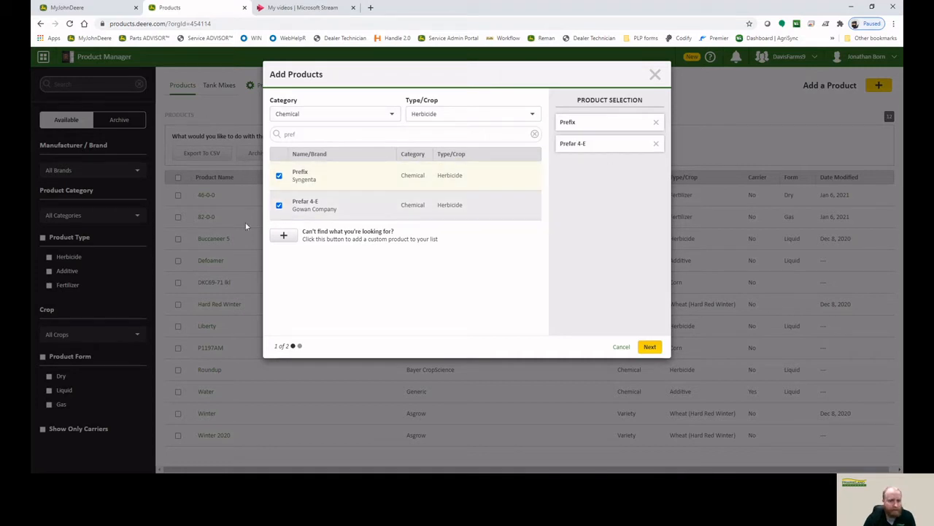
click(279, 205)
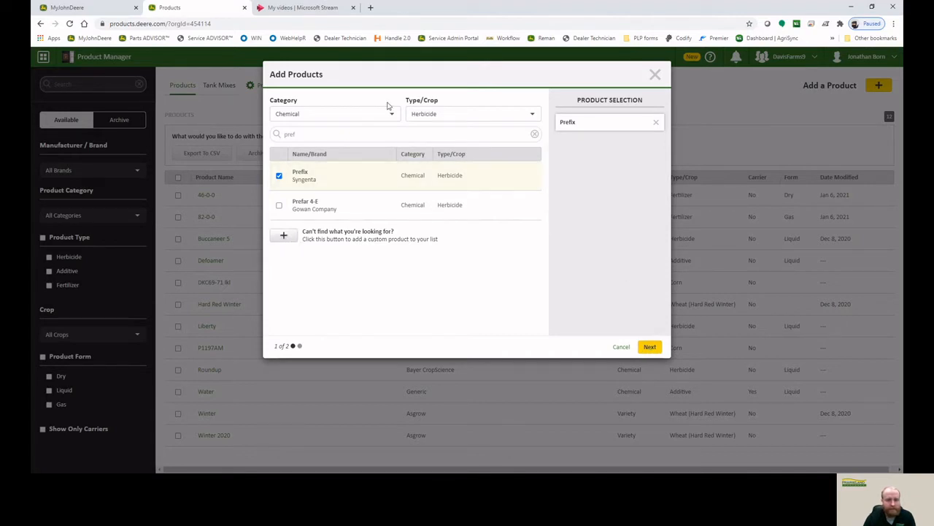
Continue to the Prefix product details, set its form to Liquid and save the product.
click(650, 347)
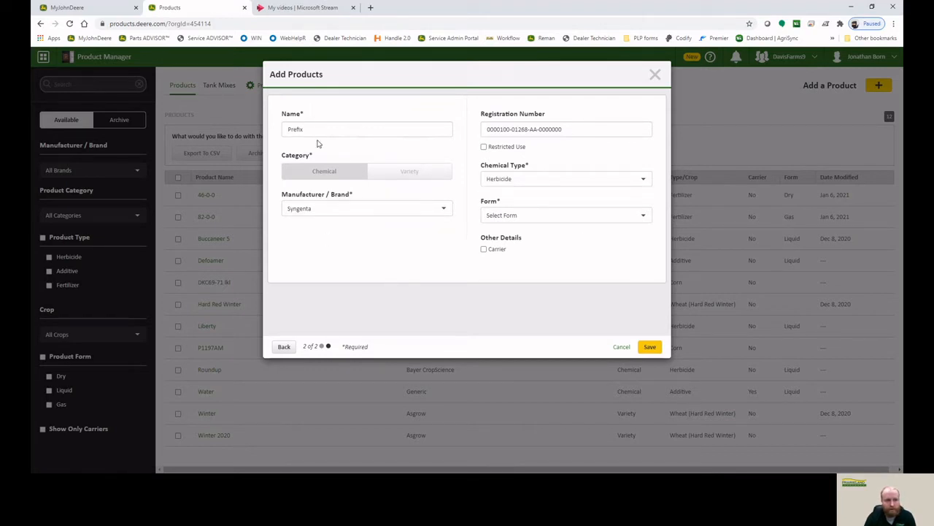
click(567, 217)
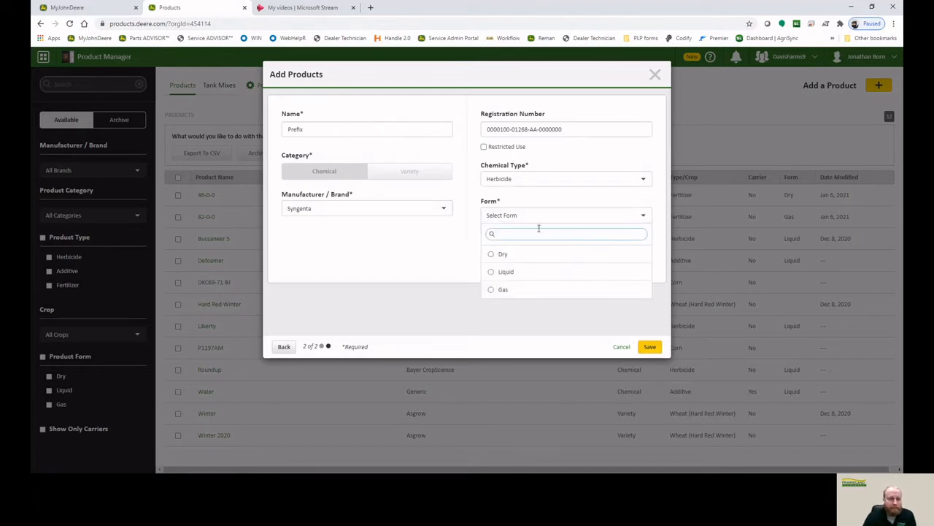
click(521, 274)
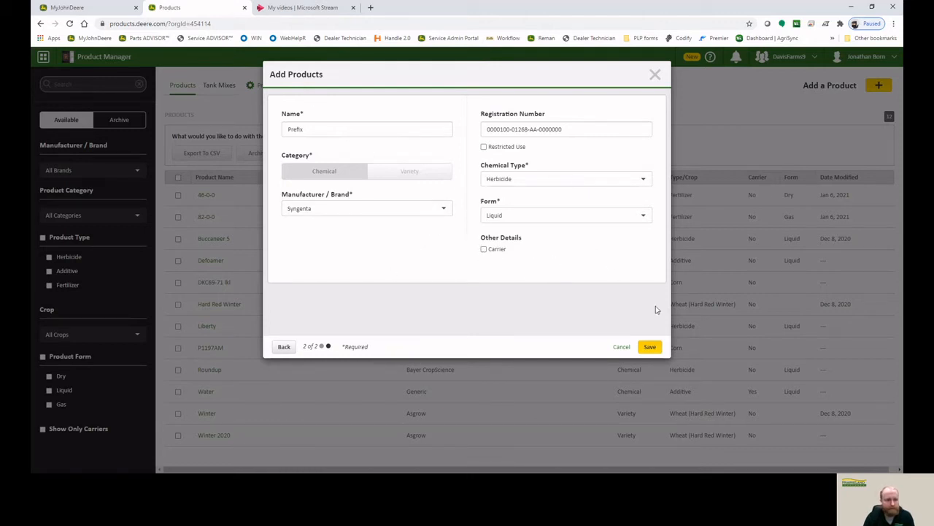
click(650, 347)
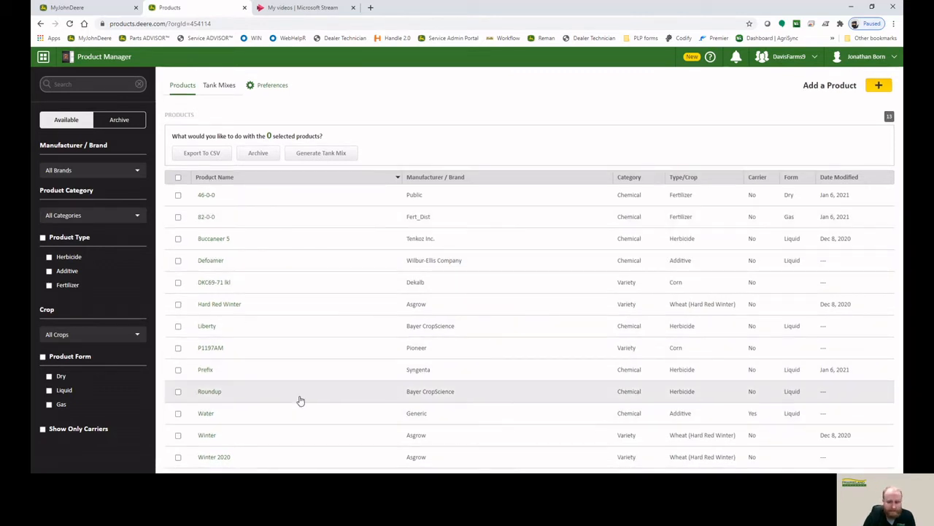
Search the available products for "pref".
click(78, 85)
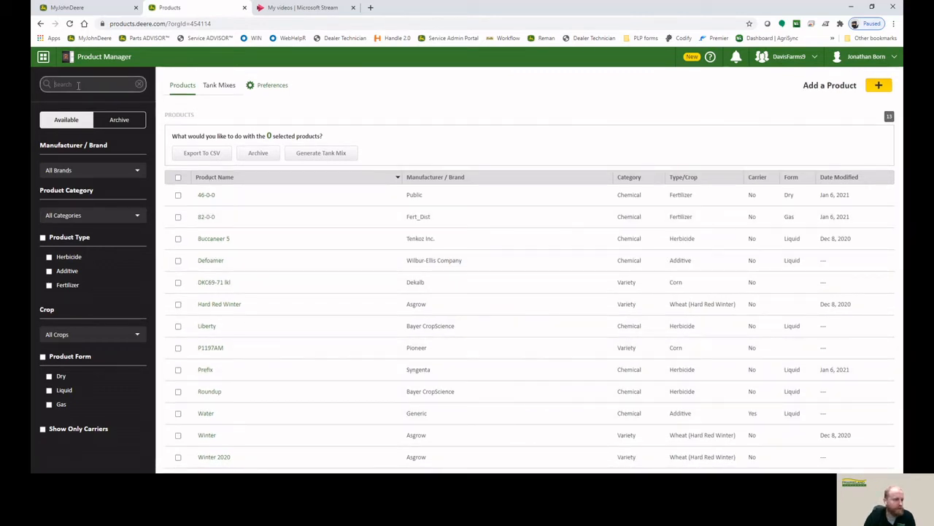
text(pre)
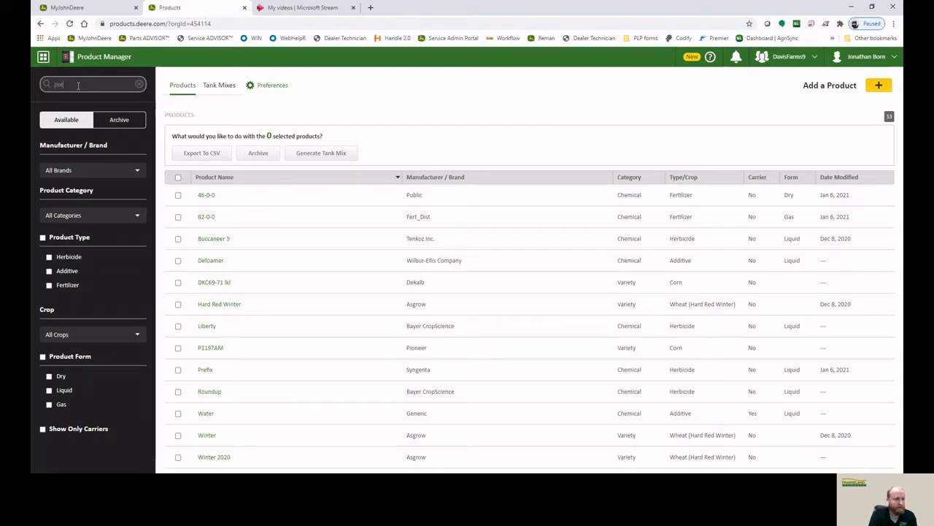
text(f)
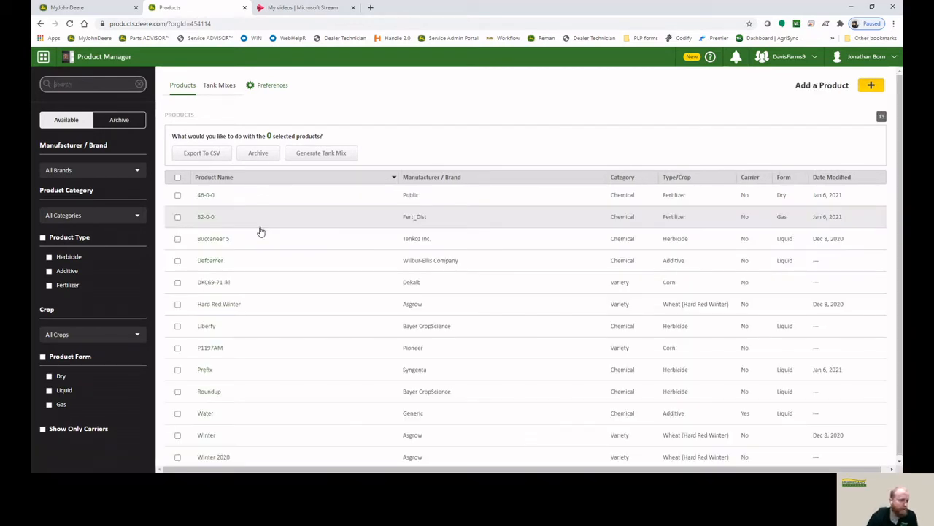
Filter the product list to herbicides, remove that filter, and look through the crop filter options.
click(49, 258)
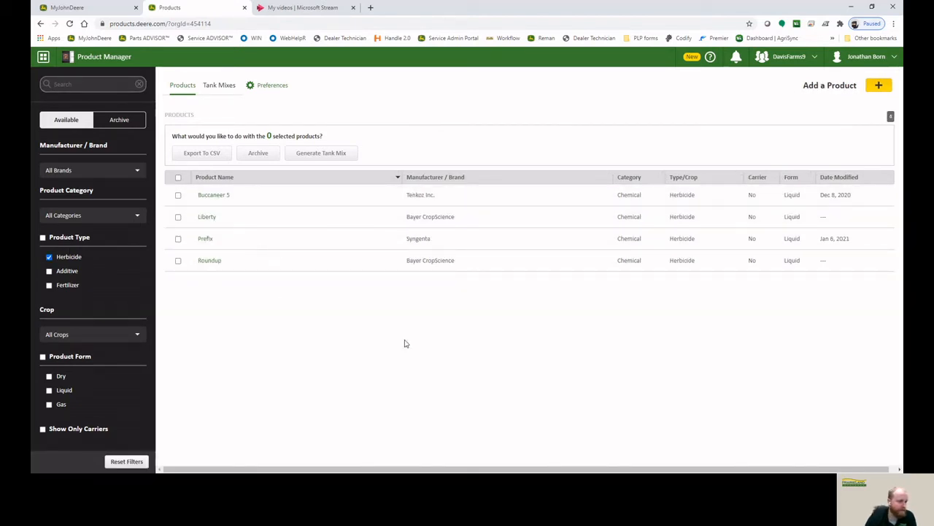
click(49, 258)
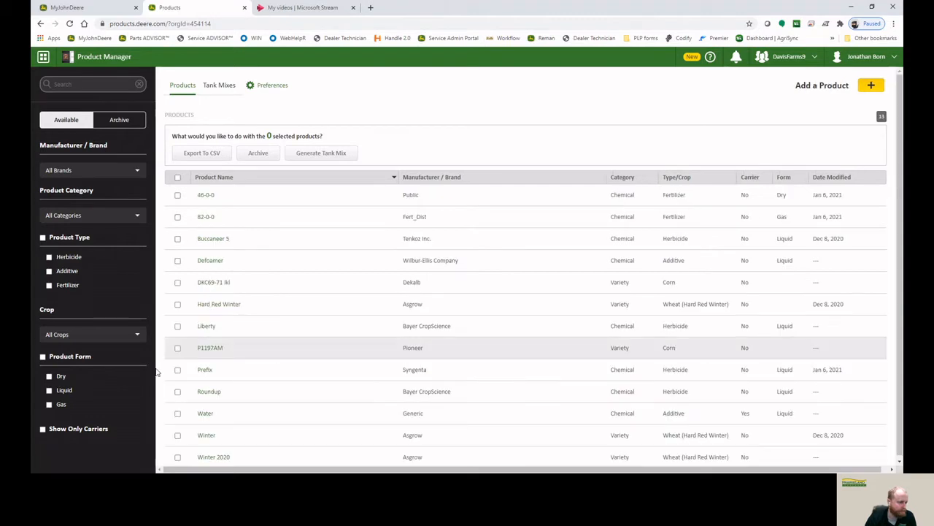
click(105, 342)
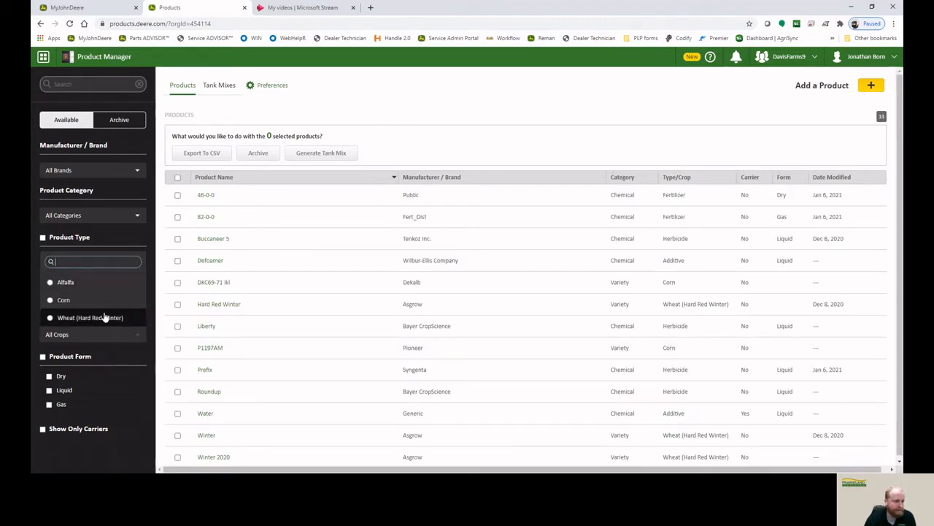
click(92, 343)
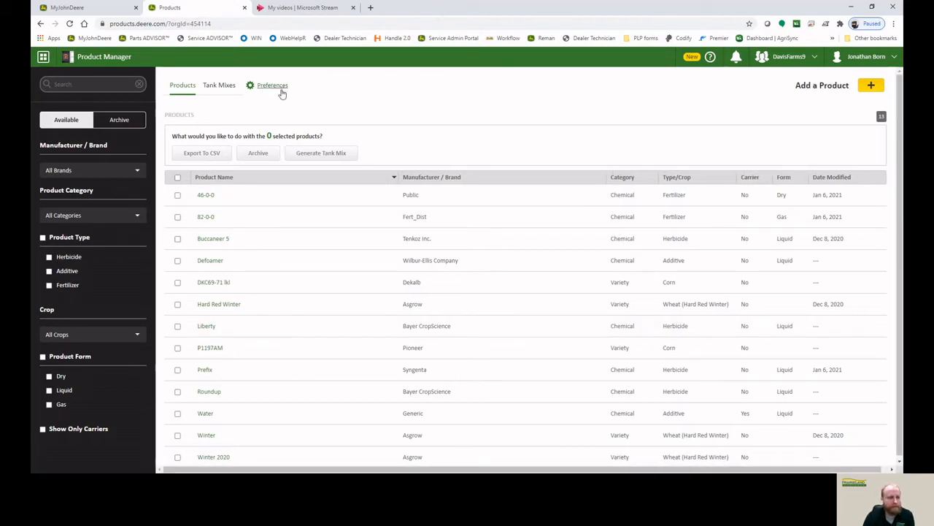
Set the product import preference to Always Import, save it and close the preferences.
click(281, 89)
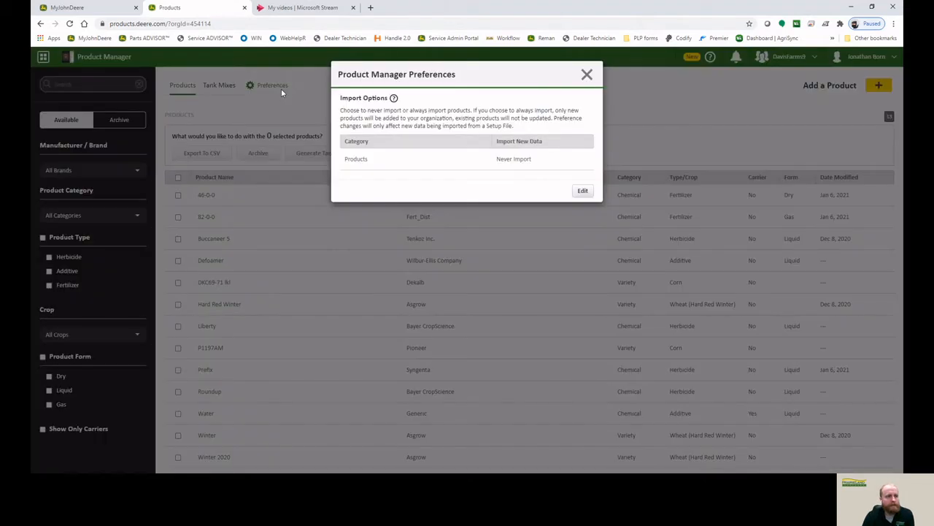
click(583, 190)
click(577, 164)
click(539, 181)
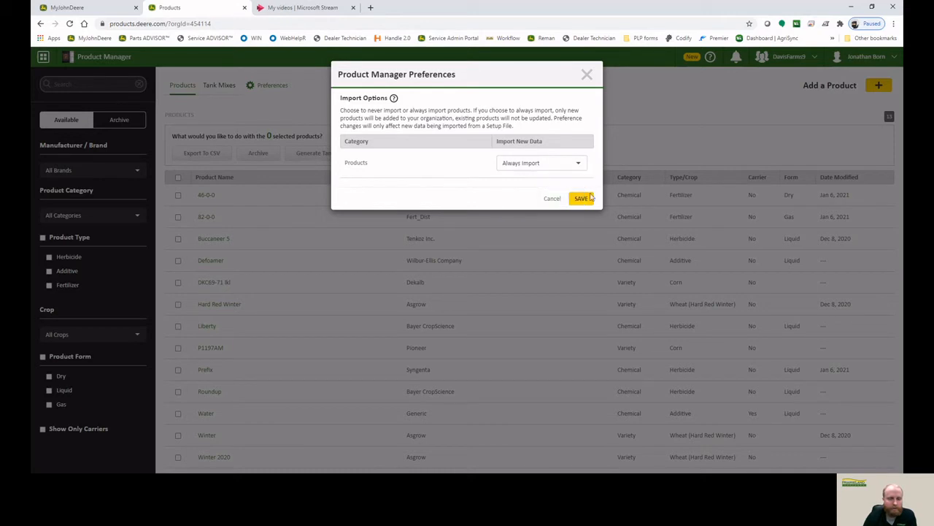
click(582, 198)
click(586, 76)
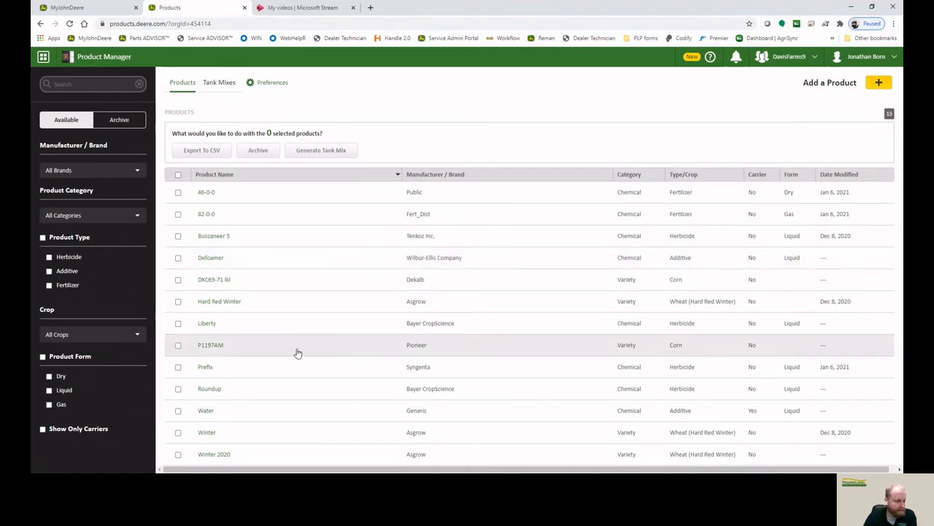
Archive the Asgrow product named Winter and show the archived products.
click(177, 436)
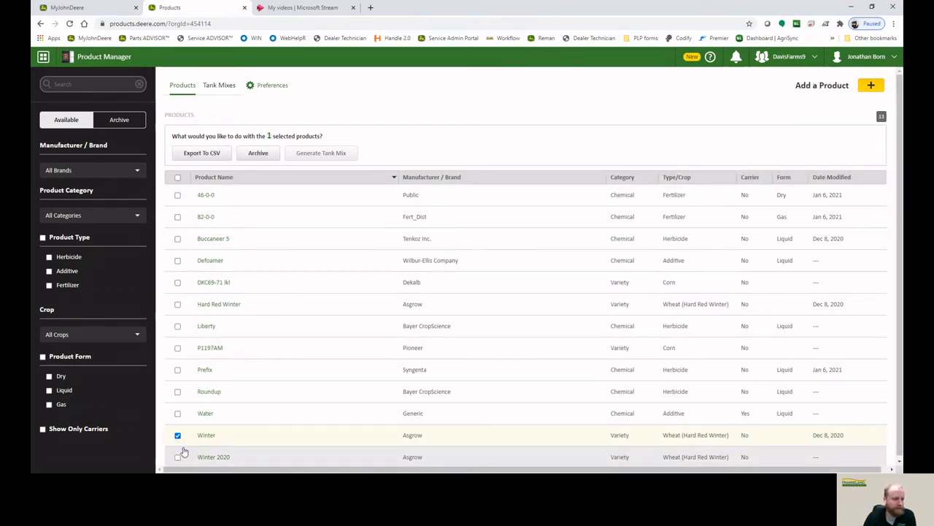
click(257, 152)
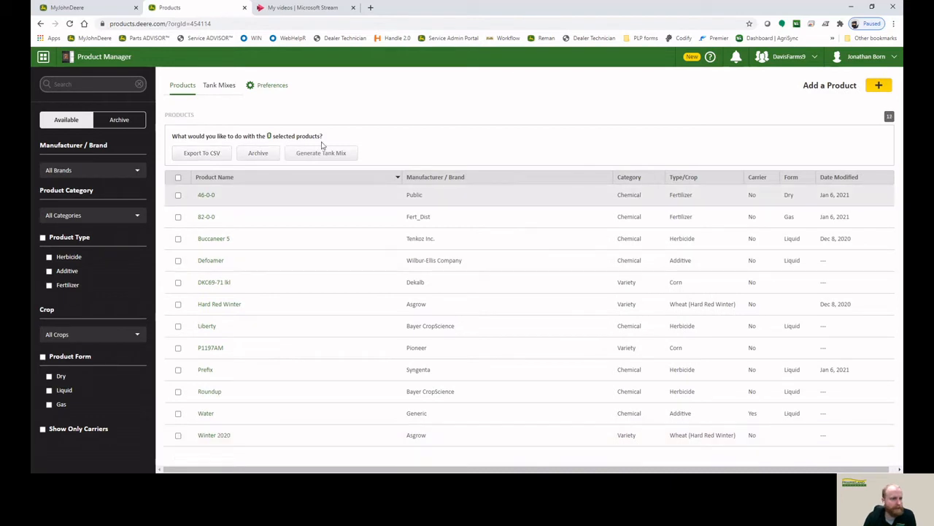
click(117, 122)
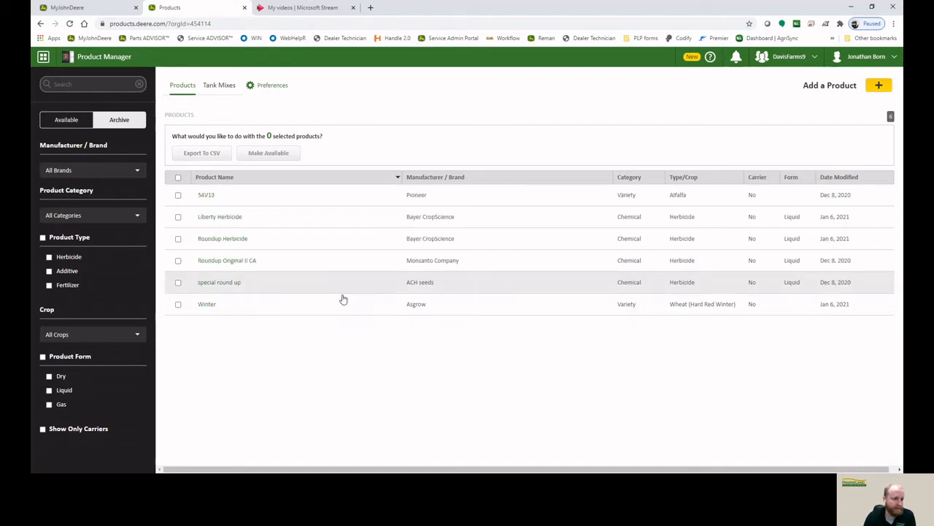
Make the archived Roundup Herbicide available again and return to the available products.
click(179, 238)
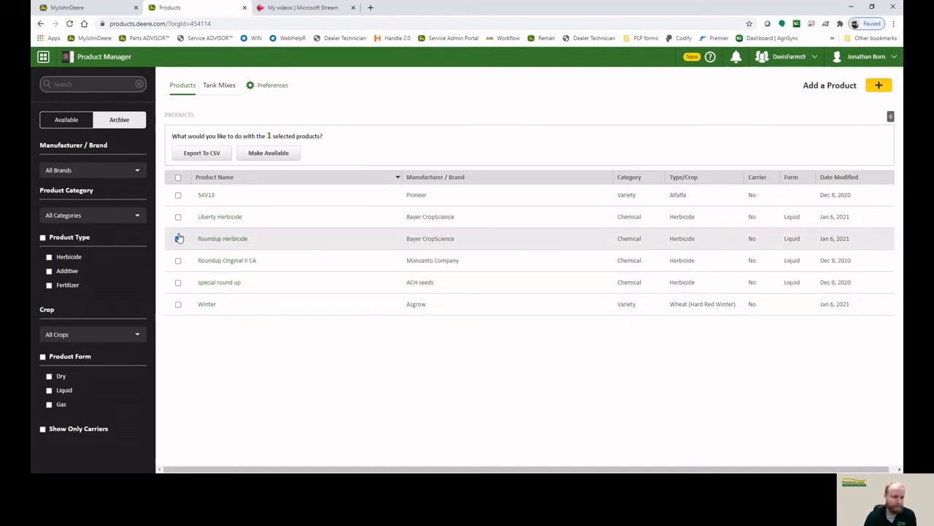
click(270, 153)
click(60, 119)
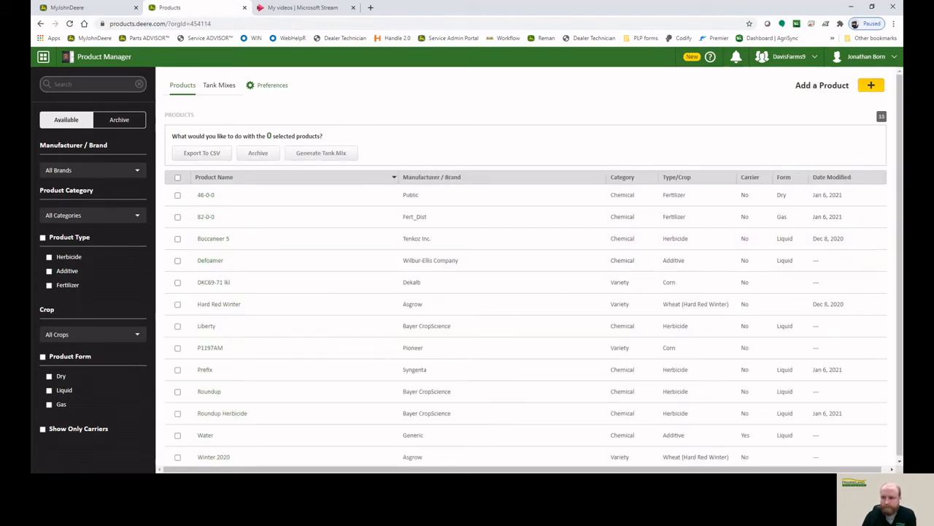
Generate a tank mix from the Liberty, Prefix, Roundup and Defoamer products.
scroll(511, 260, down, 1)
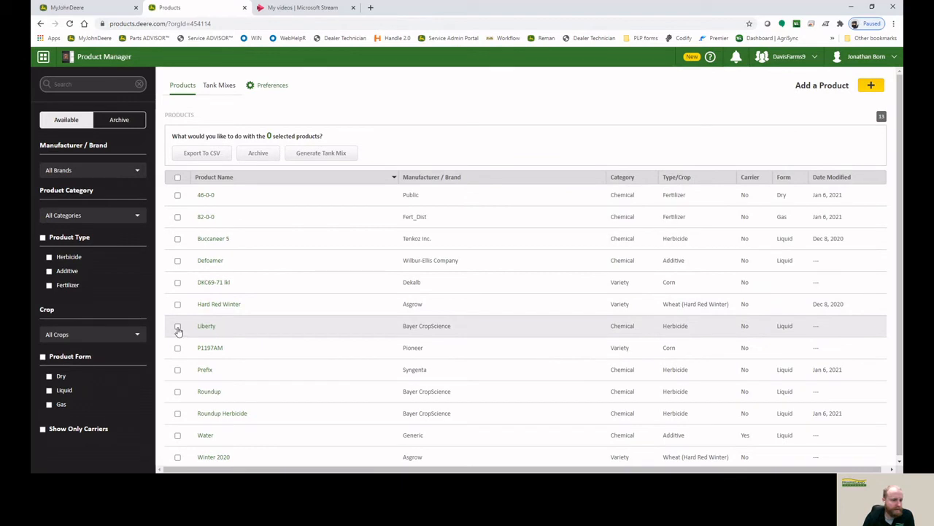
click(178, 327)
click(178, 372)
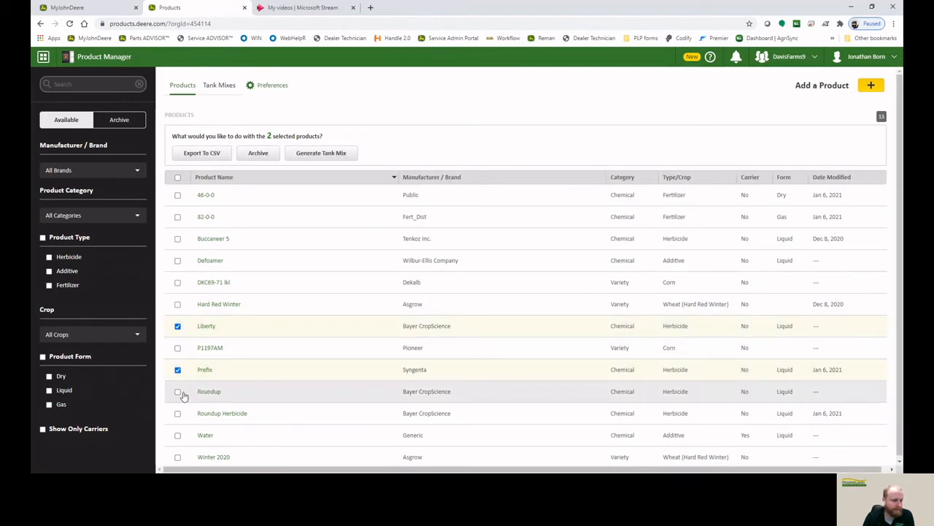
click(178, 392)
click(178, 261)
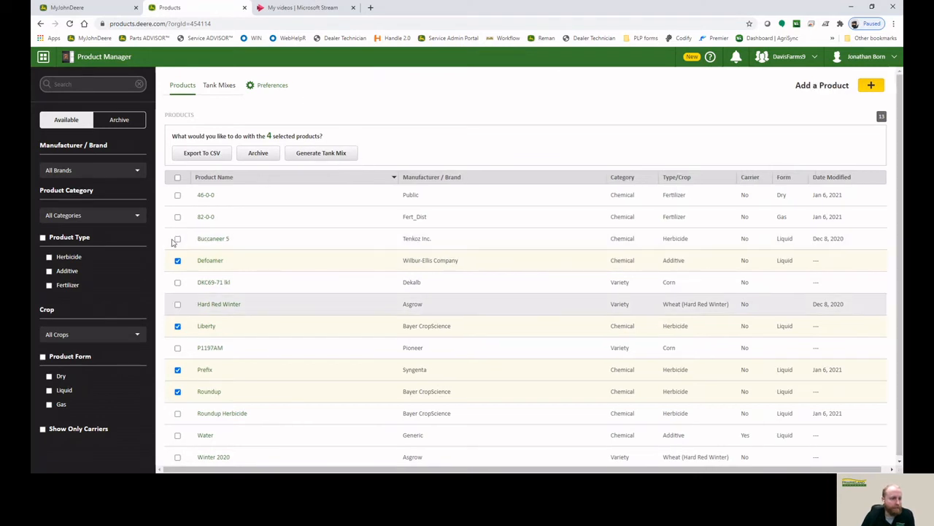
click(318, 155)
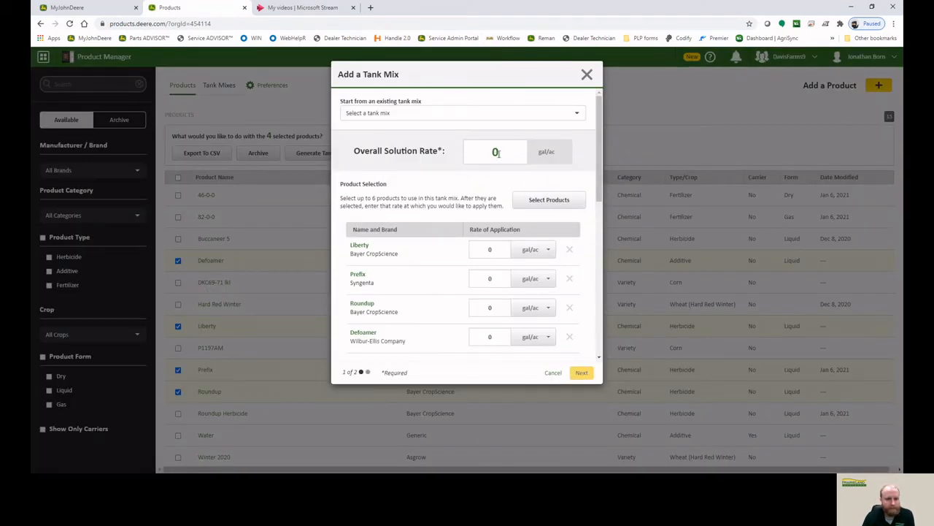
Set the tank mix's overall solution rate to 15 gal/ac and Liberty's application rate to 1 qt/ac.
click(497, 151)
text(15)
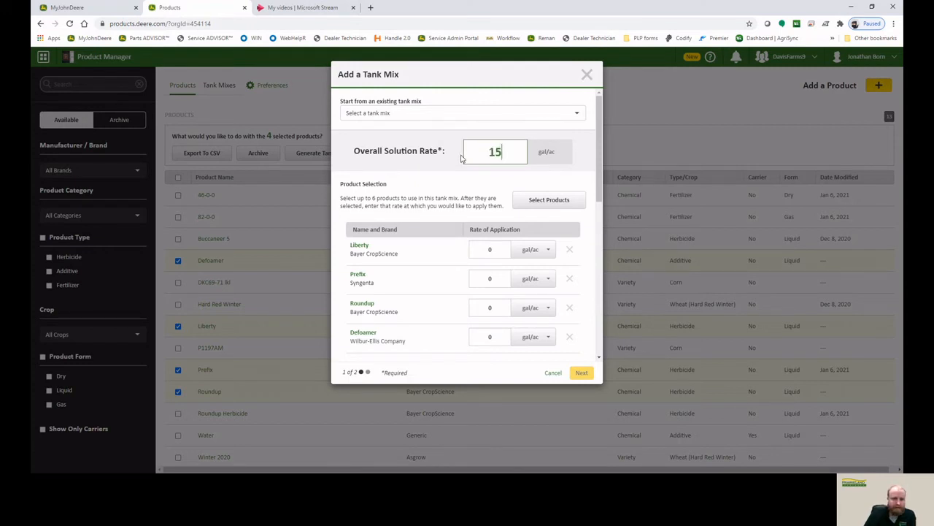
scroll(463, 211, down, 1)
click(502, 206)
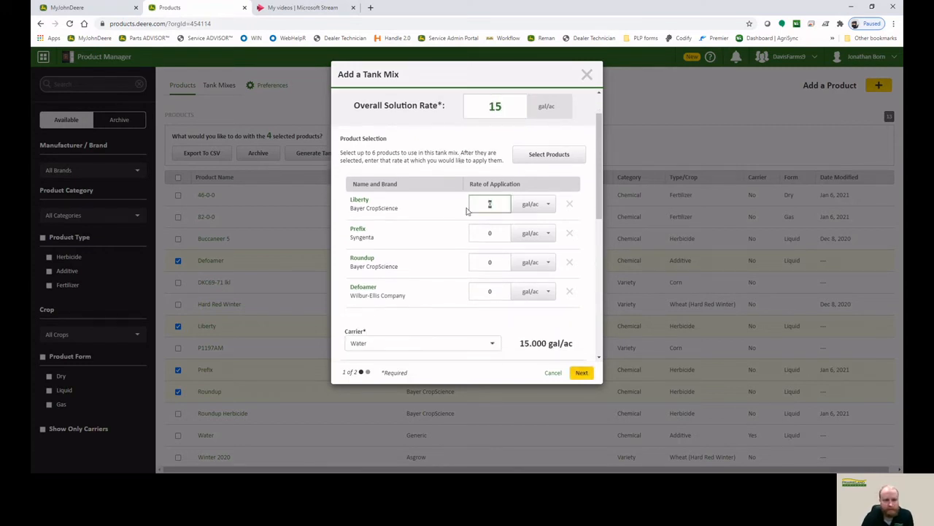
text(1)
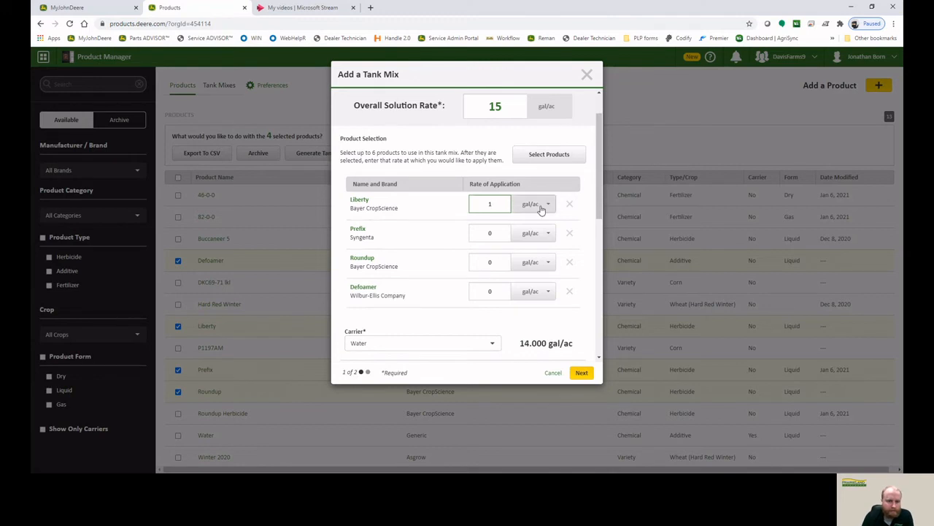
click(540, 205)
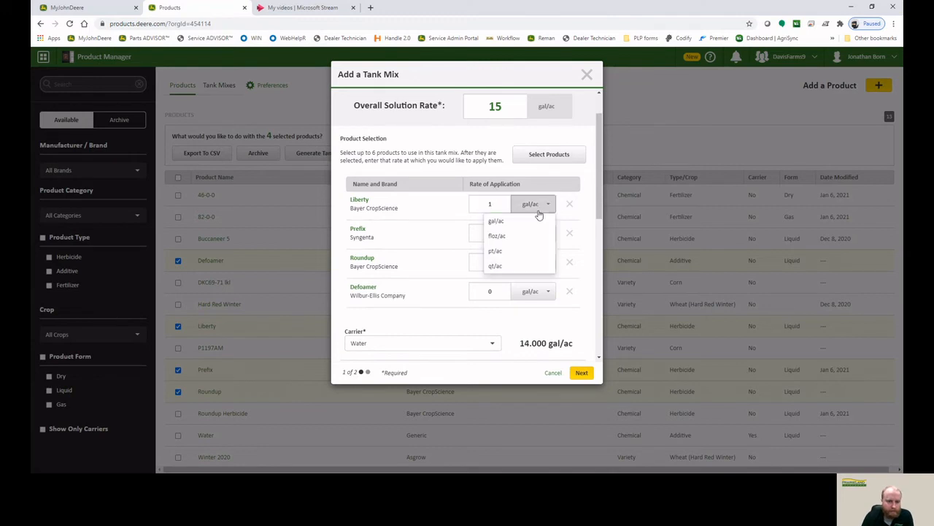
click(501, 265)
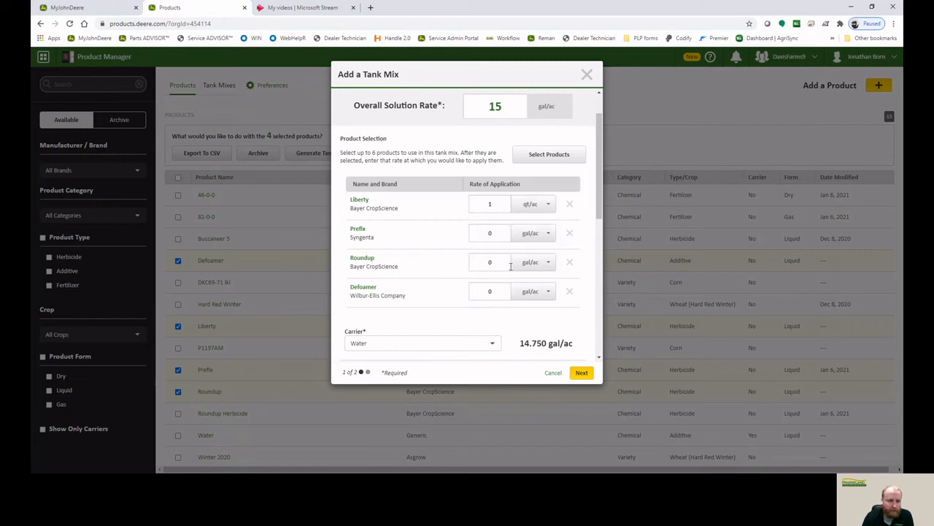
Set Prefix's rate of application to 40 floz/ac.
click(473, 228)
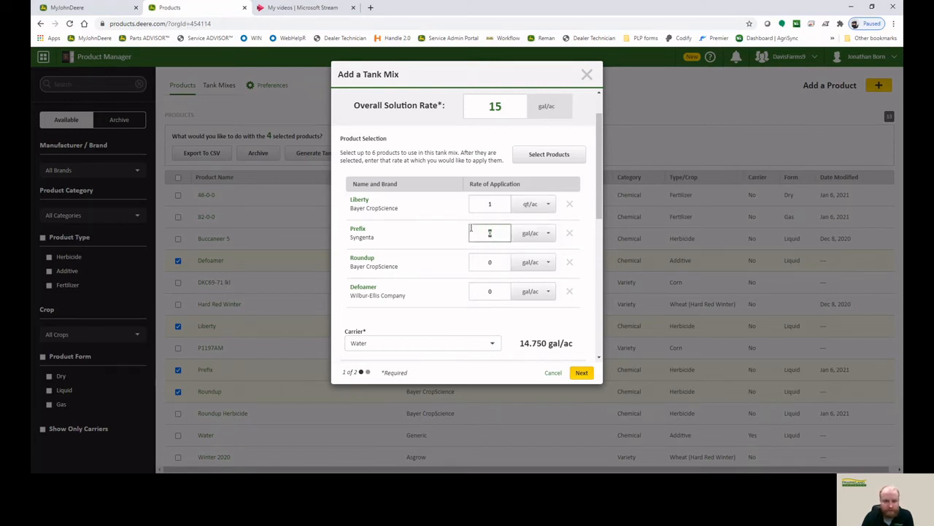
click(529, 233)
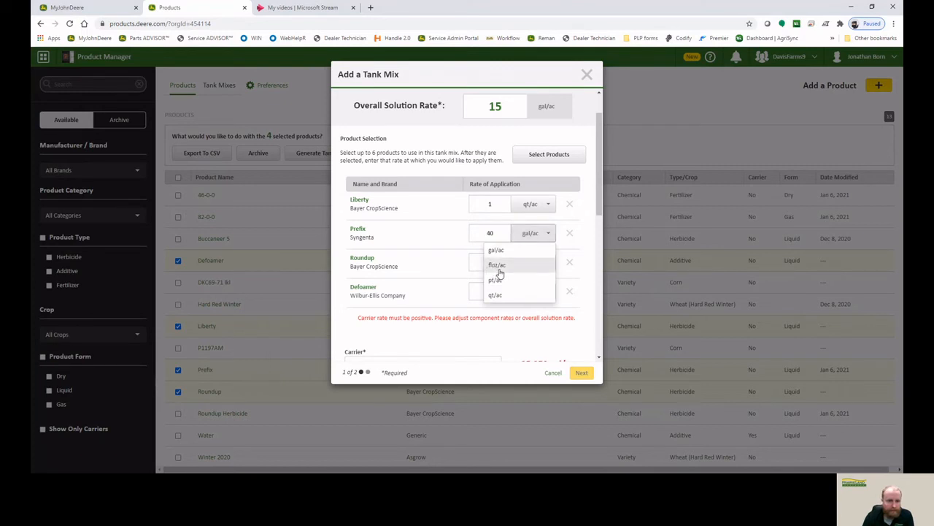
click(499, 268)
click(545, 238)
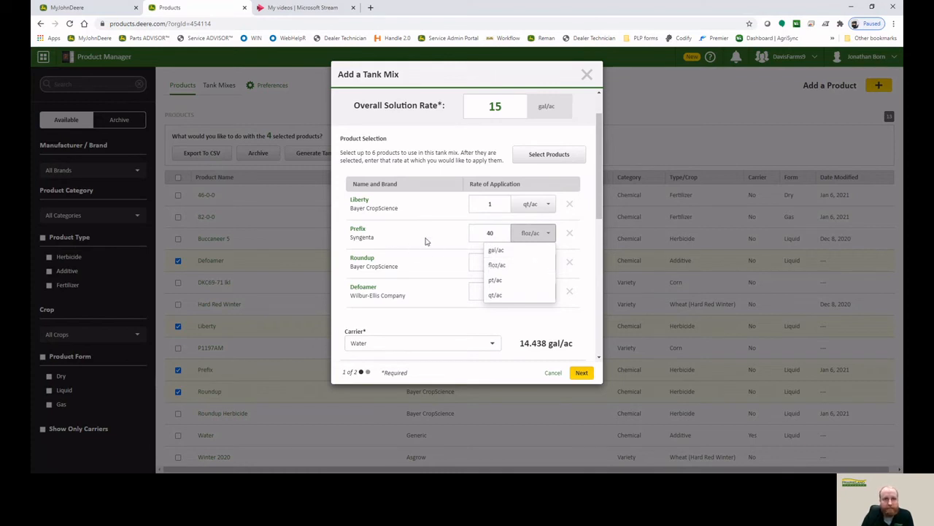
click(512, 266)
Set the application rates of Roundup to 2 pt/ac and Defoamer to 1 floz/ac.
click(486, 264)
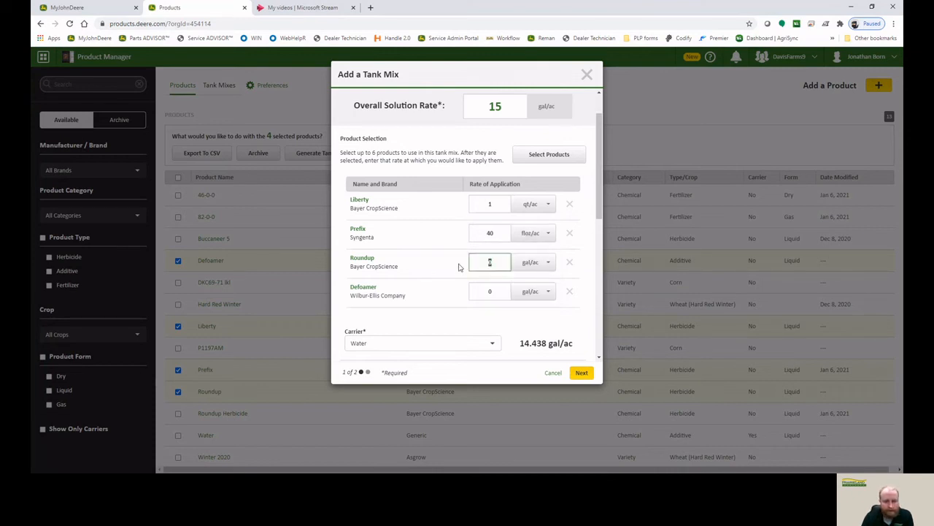
text(2)
click(536, 263)
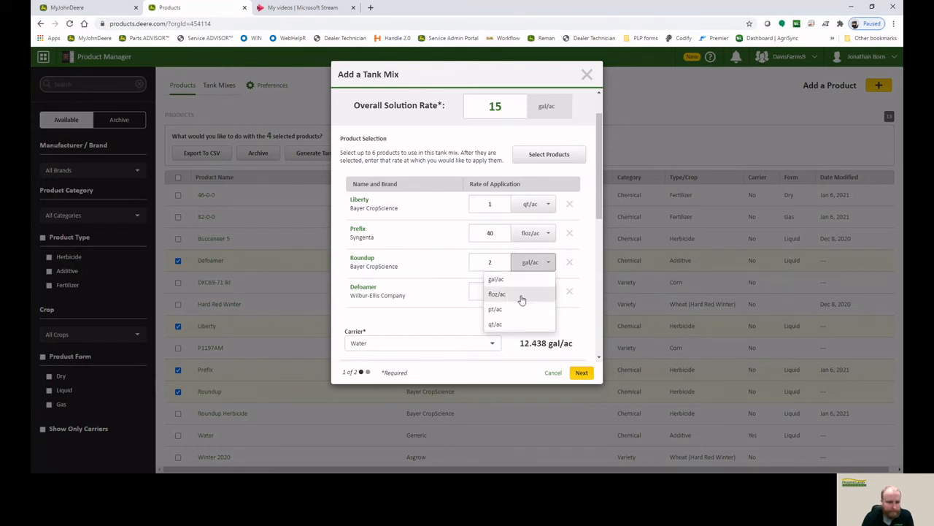
click(504, 310)
click(494, 292)
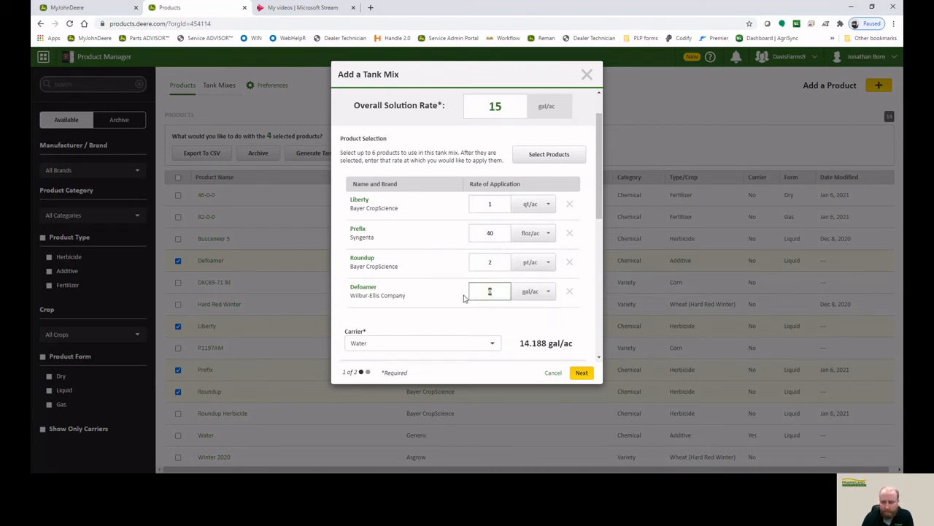
text(1)
click(531, 292)
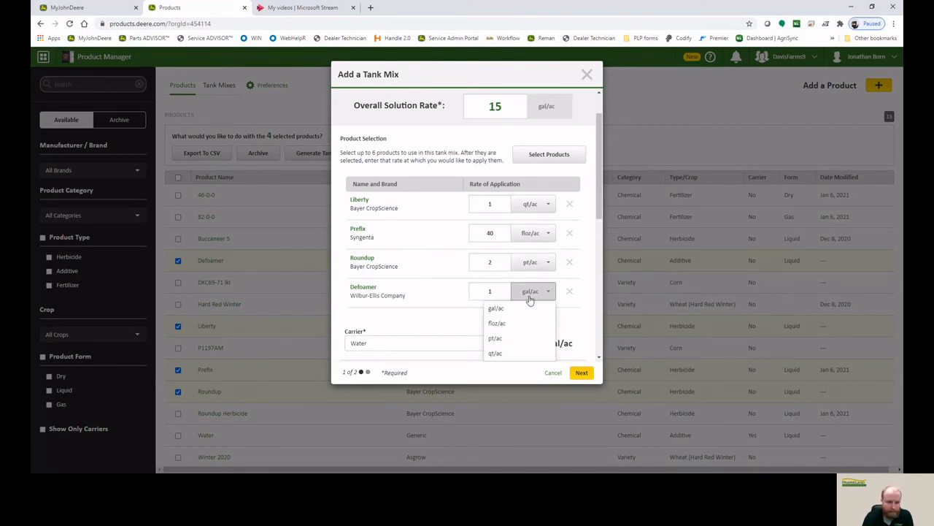
click(515, 323)
Review the rates and mixing instructions, and save the tank mix under the name PLP test 2.
scroll(418, 287, down, 1)
scroll(419, 287, down, 1)
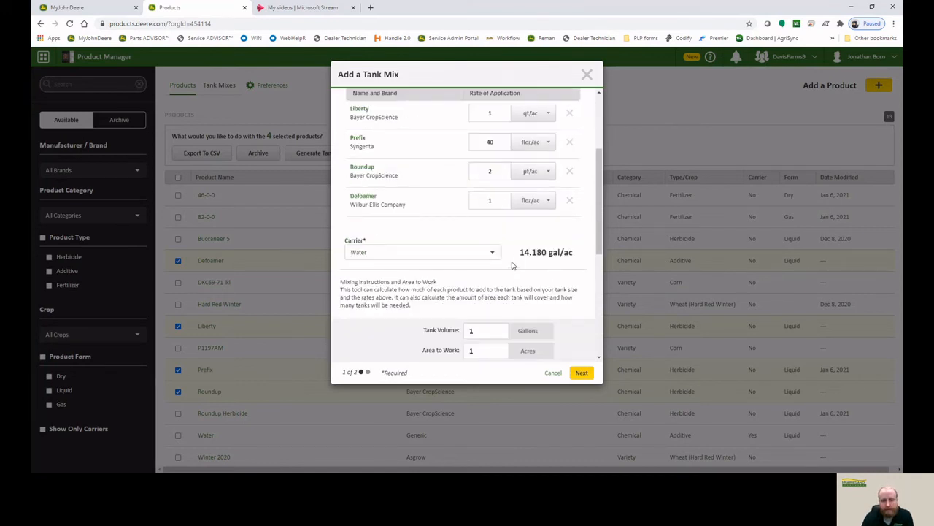
scroll(459, 201, up, 2)
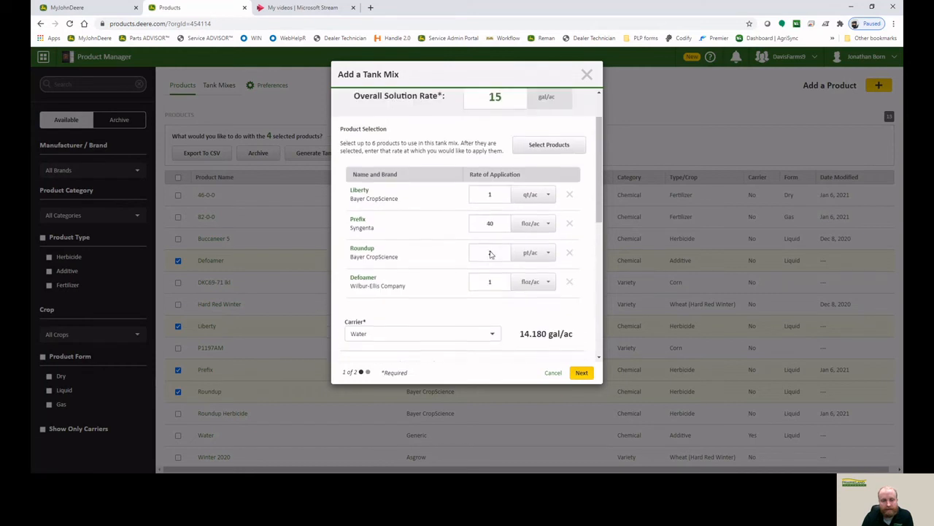
scroll(468, 219, down, 2)
scroll(503, 243, down, 3)
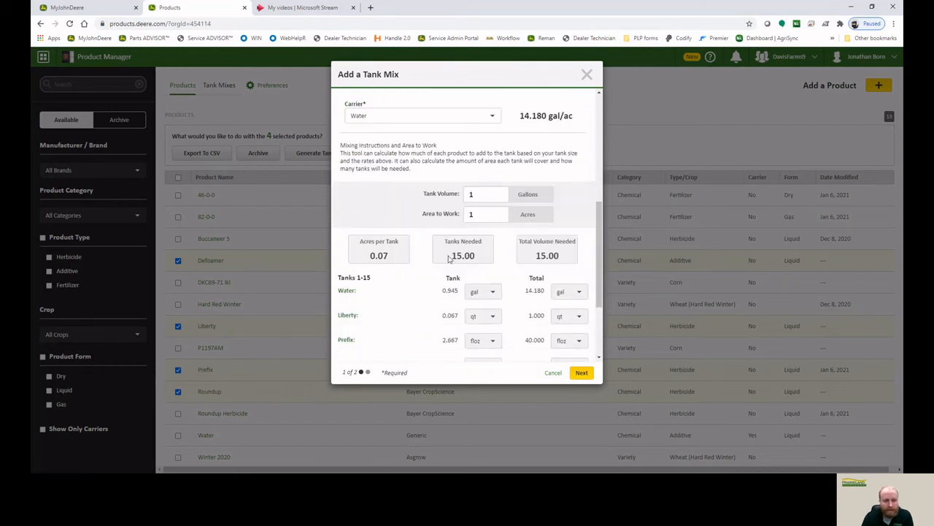
click(582, 373)
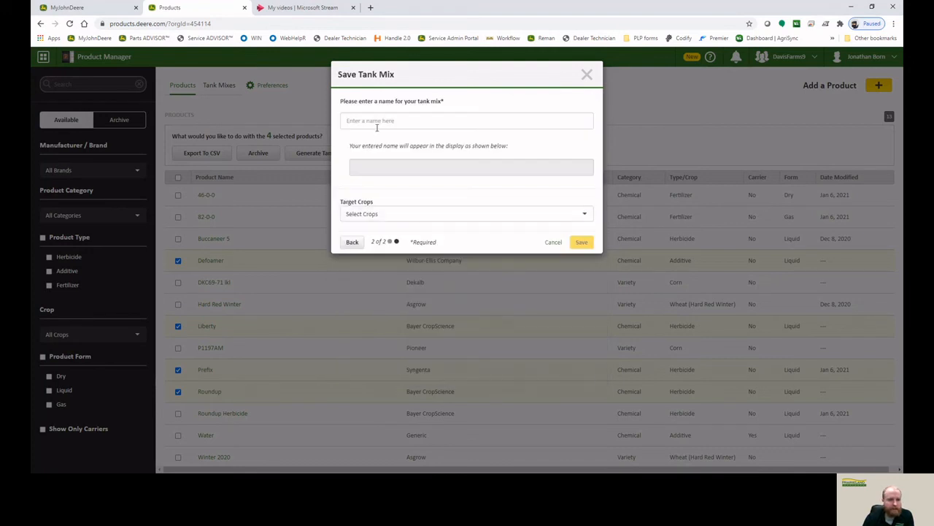
click(383, 121)
text(PLP test 2)
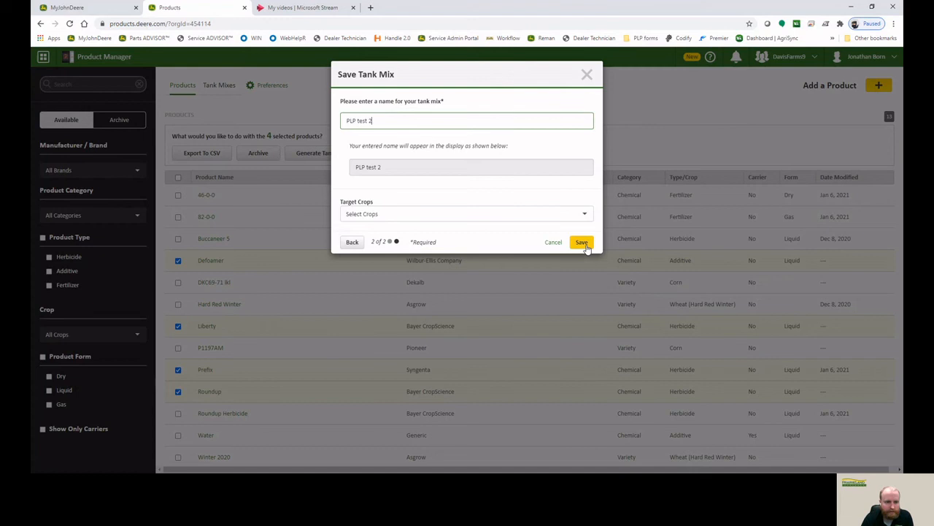
click(585, 246)
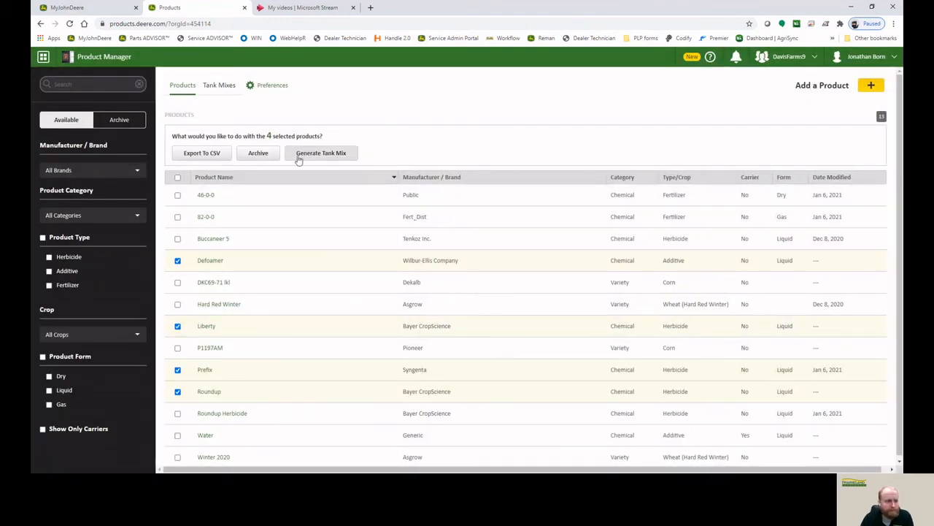
Show the list of tank mixes and archive the one named PLP.
click(219, 86)
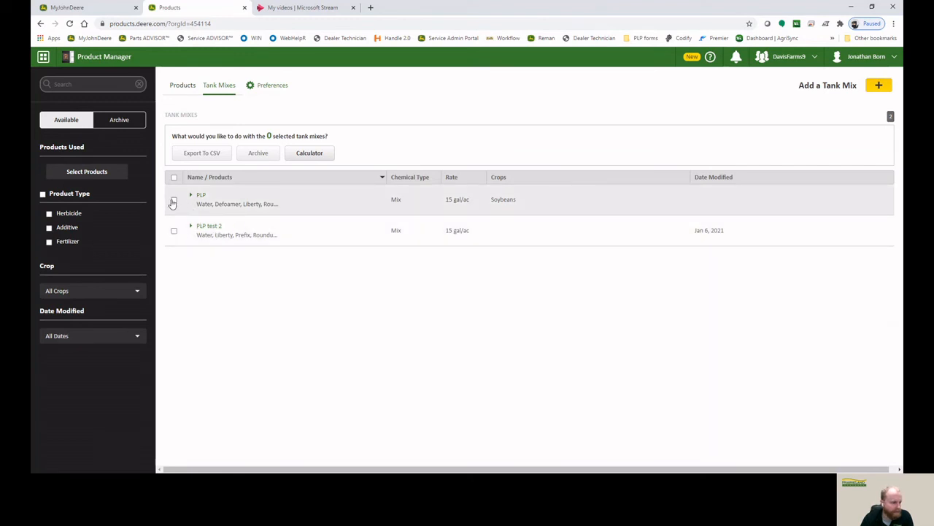
click(173, 202)
click(256, 152)
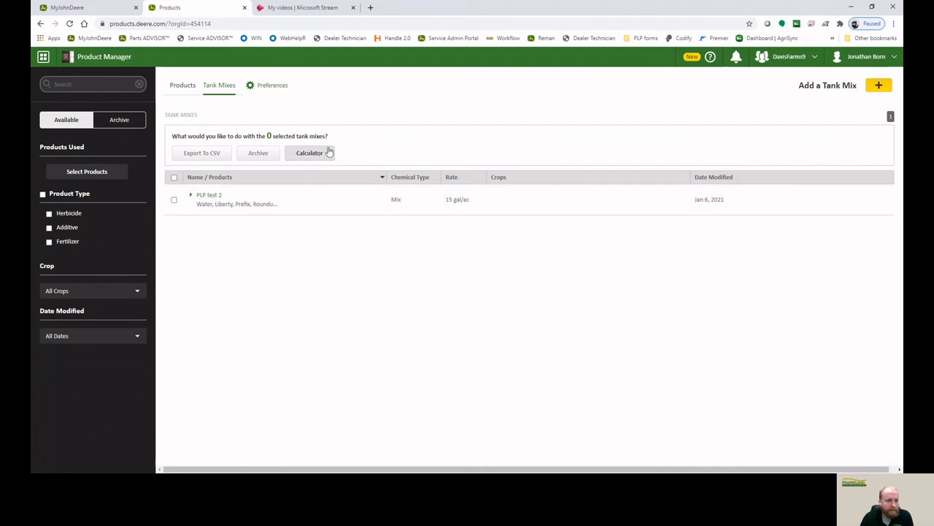
Open the calculator for the PLP test 2 tank mix with a 1000-gallon tank volume and 255 acres to work.
click(174, 201)
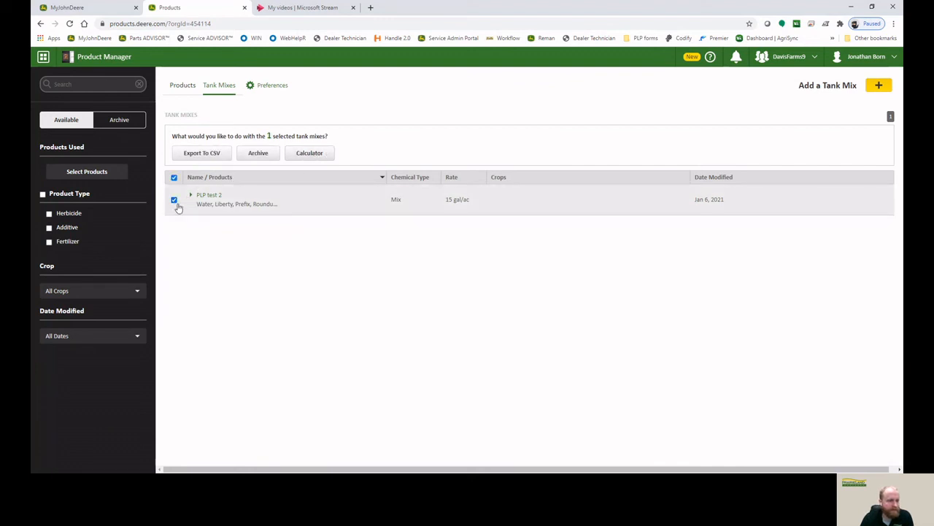
click(311, 153)
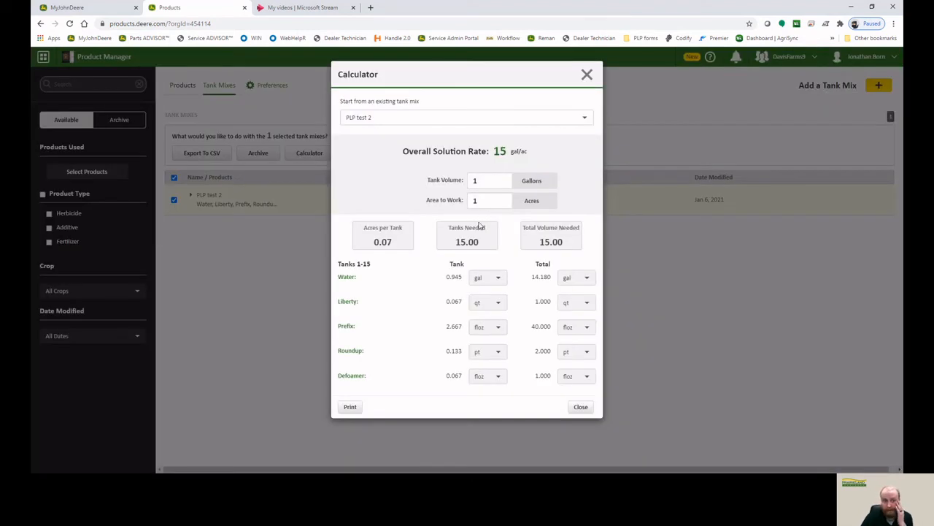
click(489, 181)
text(000)
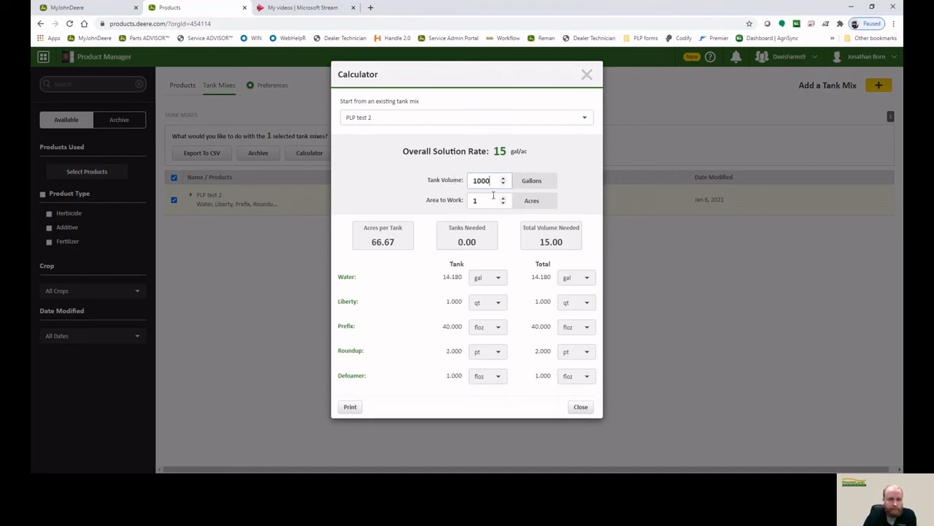
double_click(476, 200)
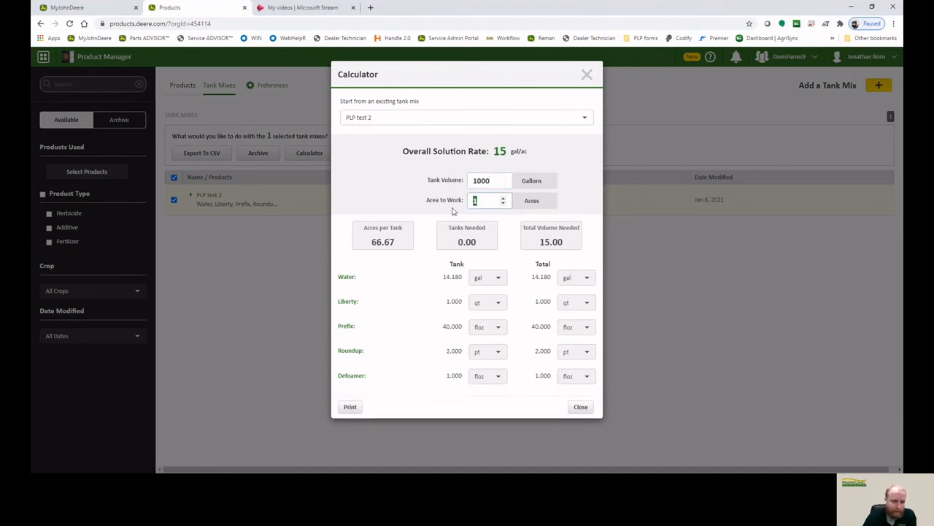
text(255)
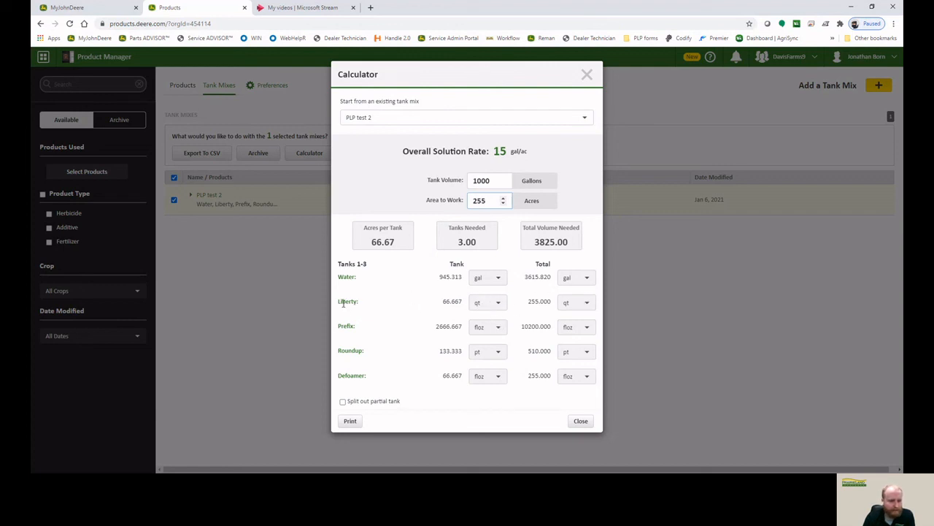
Show the per-tank amounts of Liberty and Prefix in gallons.
click(495, 303)
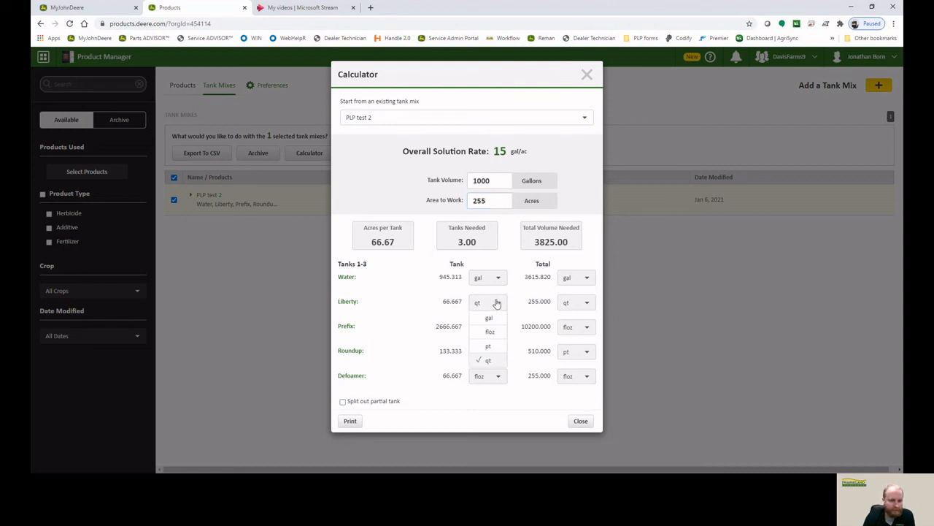
click(490, 319)
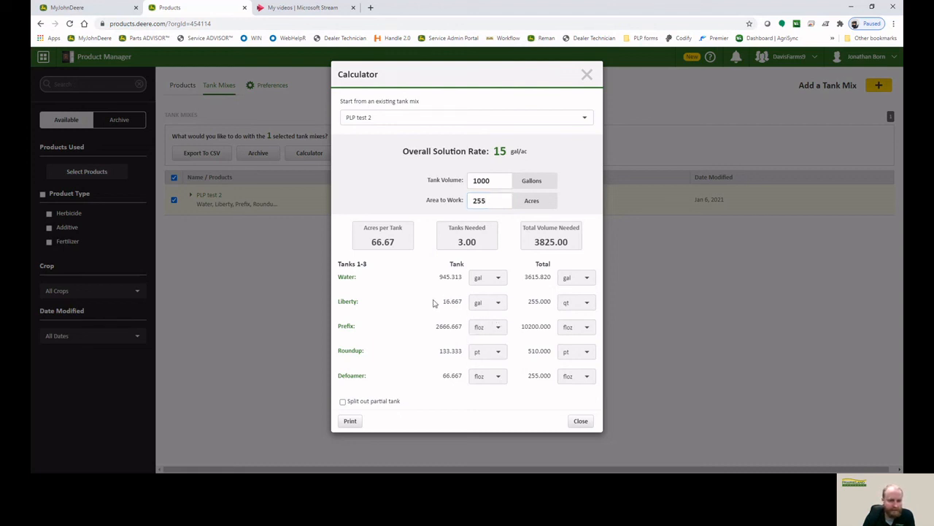
click(488, 329)
click(488, 343)
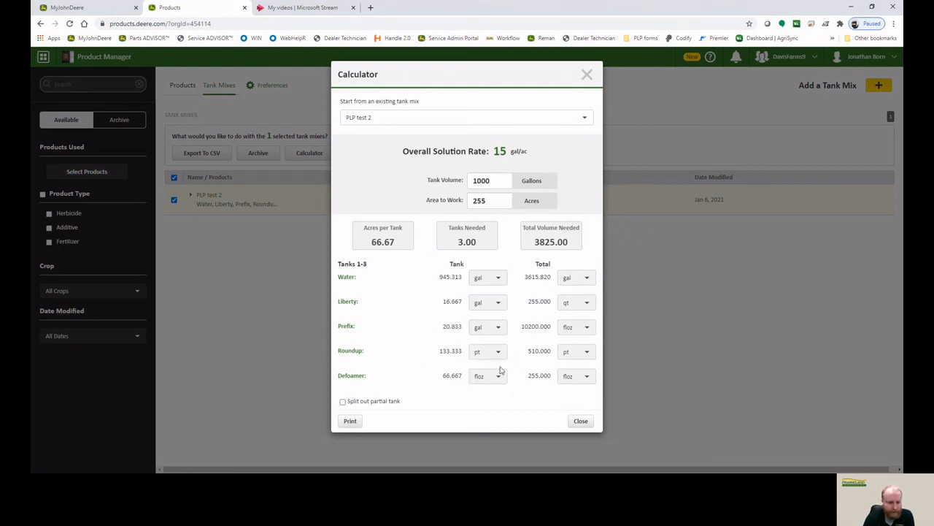
Split out the partial tank and compare its product amounts with those of the full tanks.
click(344, 404)
scroll(471, 378, down, 3)
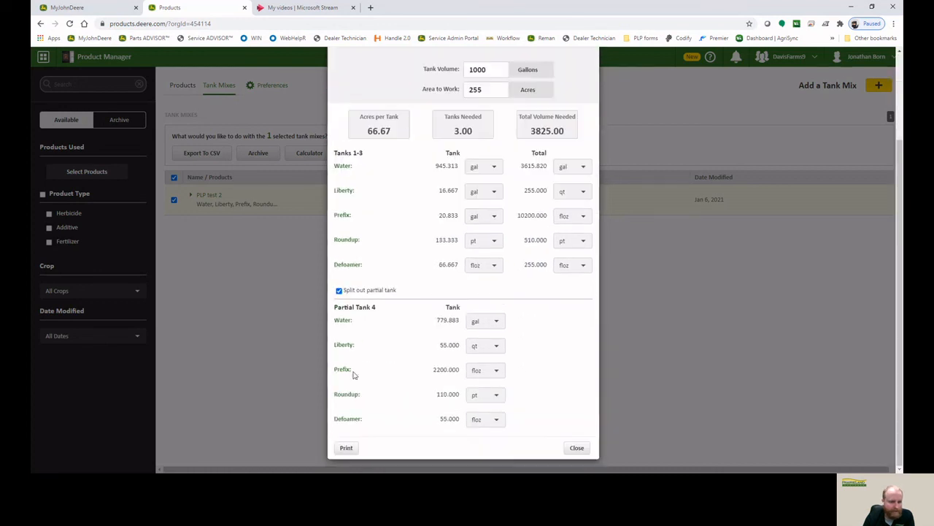
scroll(447, 225, up, 1)
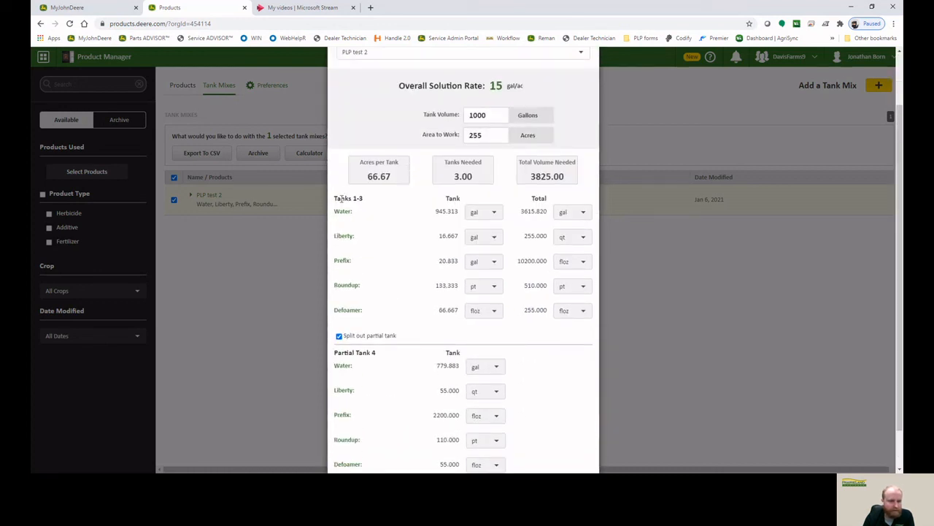
drag(351, 199, 367, 205)
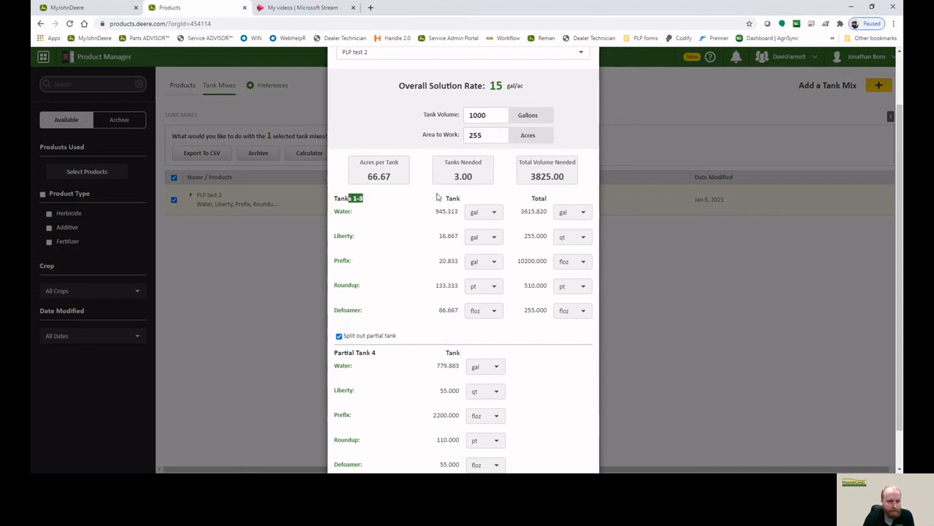
scroll(431, 374, down, 1)
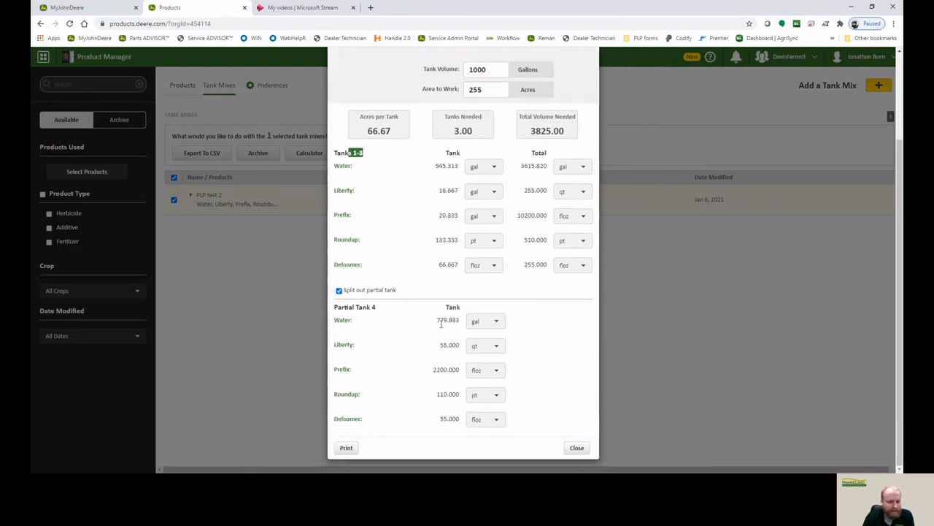
drag(436, 322, 460, 326)
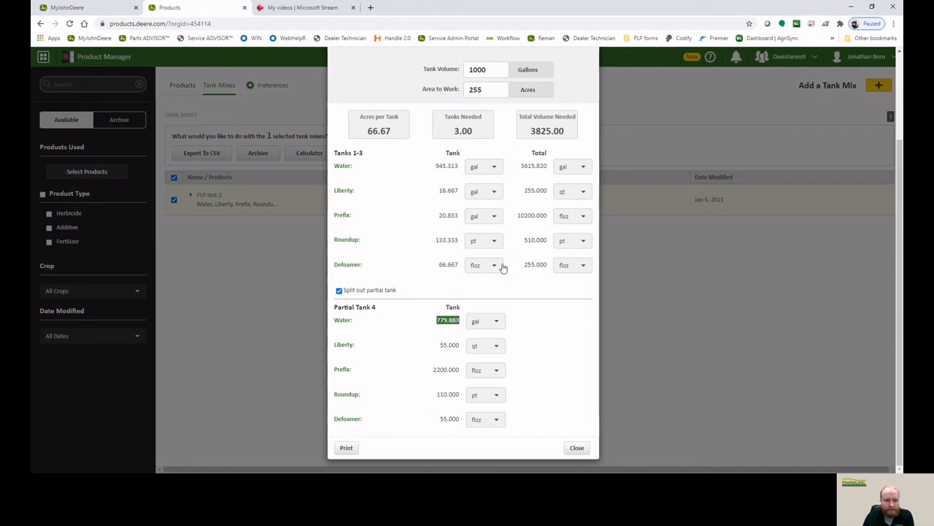
Show the total amount of Liberty in gallons.
scroll(504, 268, up, 1)
scroll(555, 219, down, 1)
click(575, 191)
click(567, 211)
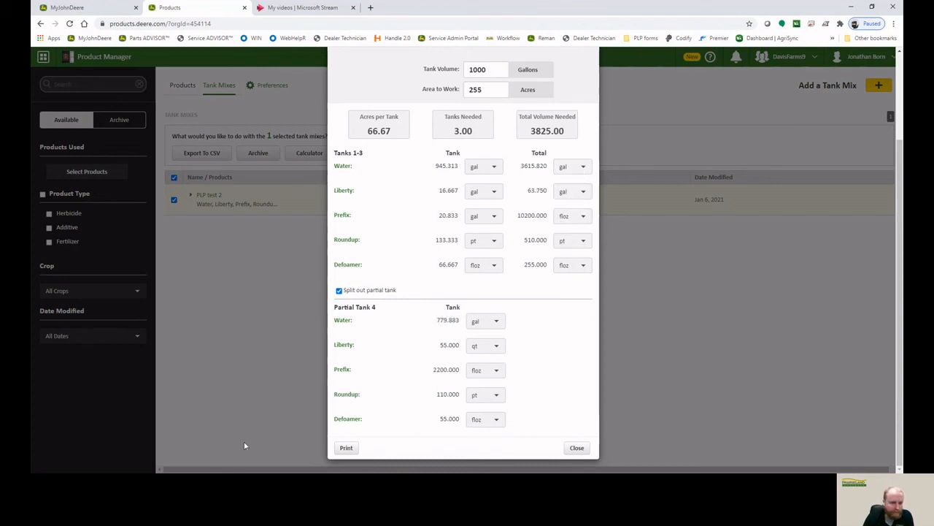